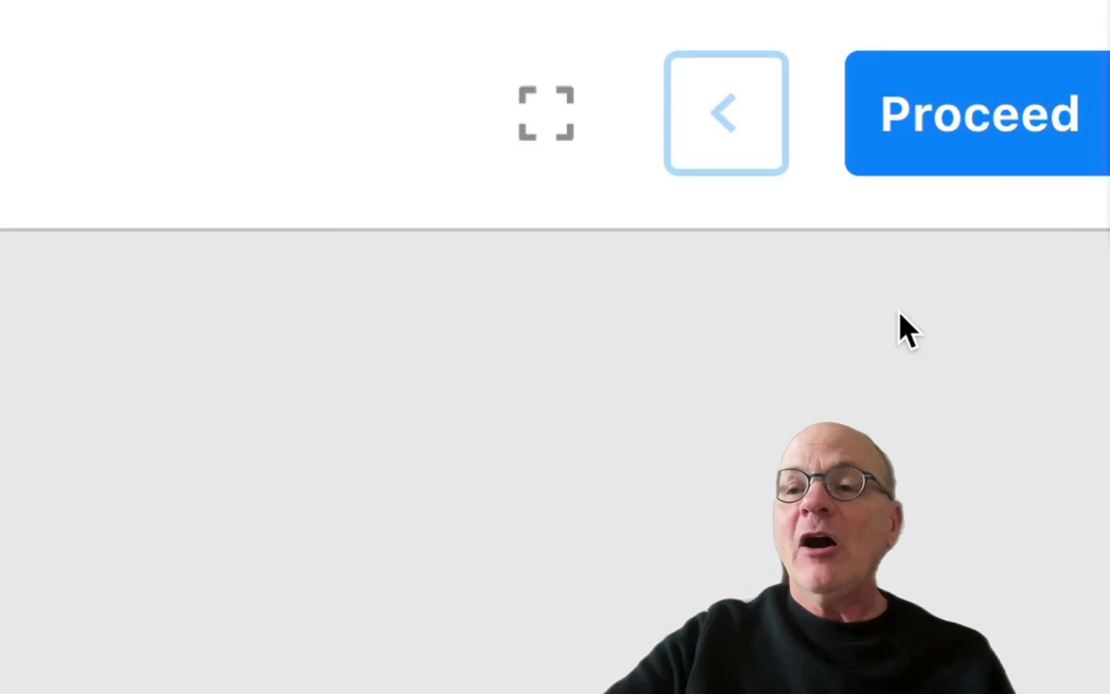
Proceed to the ThingLink scenario's first question and switch to the Miro mind map to survey its overall branching
click(999, 125)
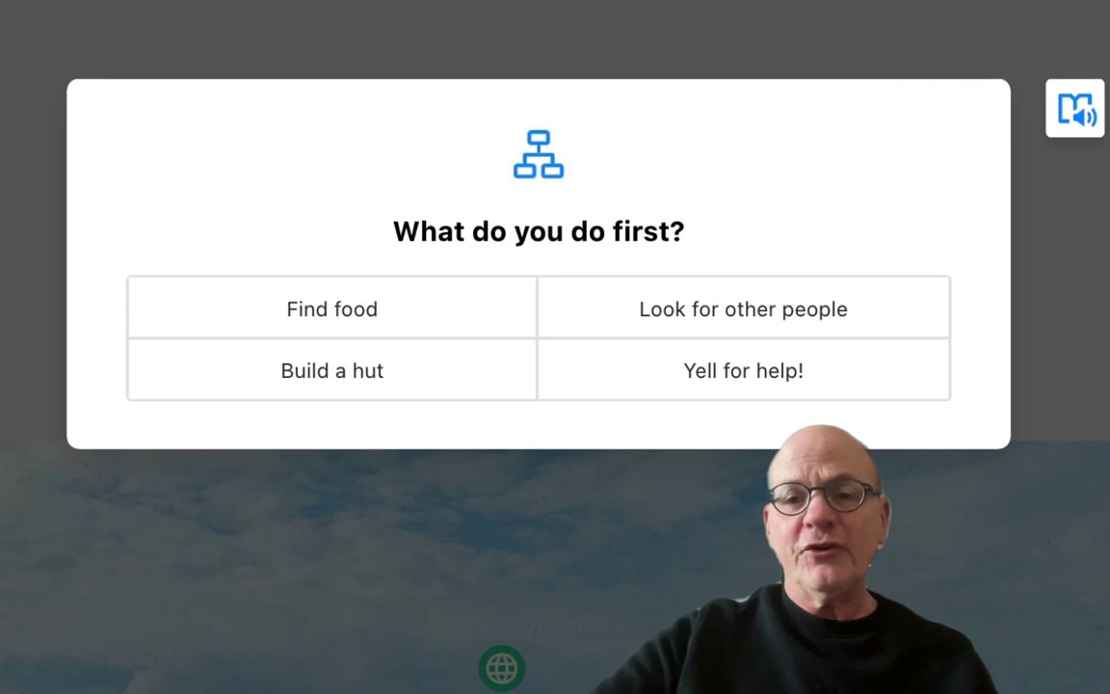
key(alt+Tab)
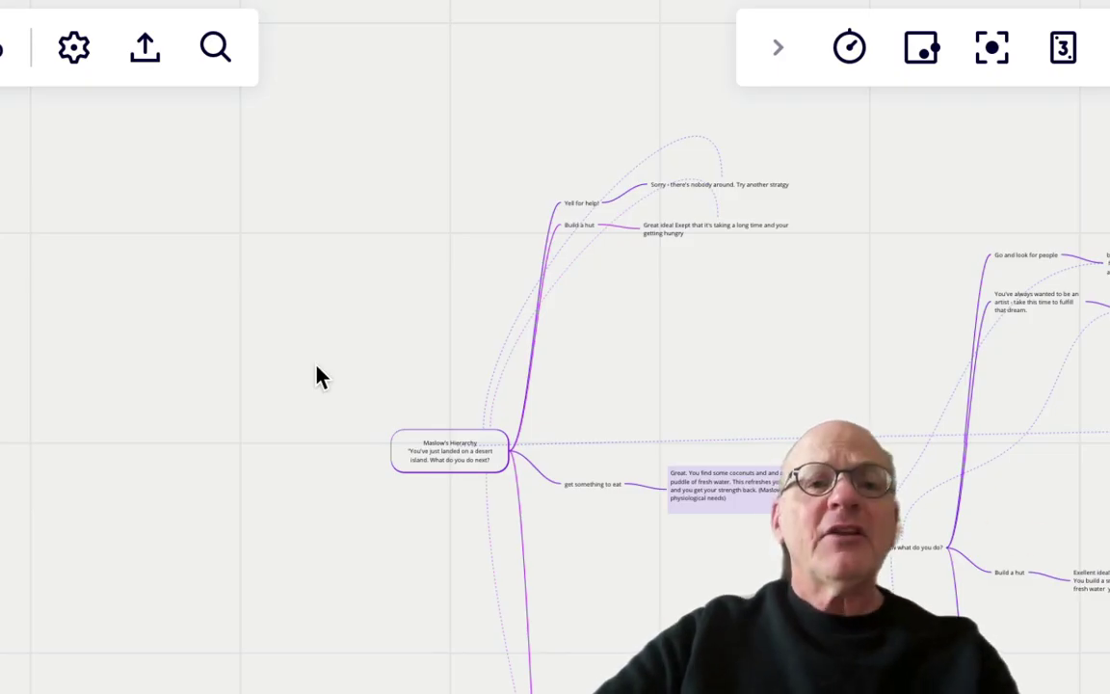
scroll(321, 376, up, 3)
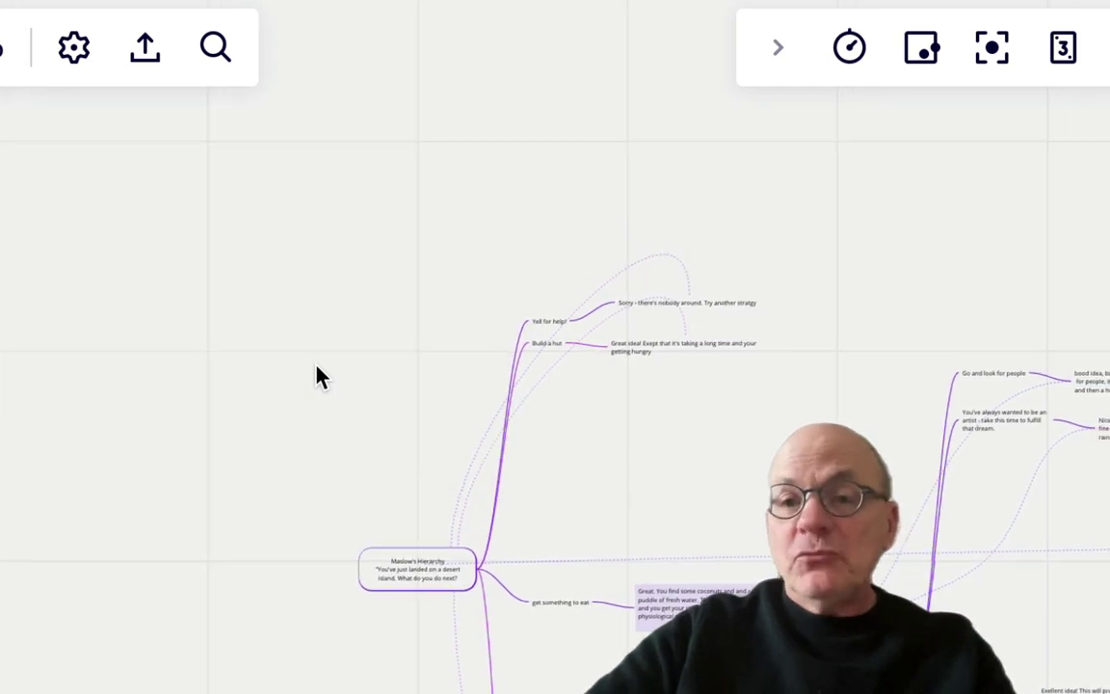
scroll(321, 376, right, 3)
scroll(321, 376, right, 5)
scroll(321, 376, down, 2)
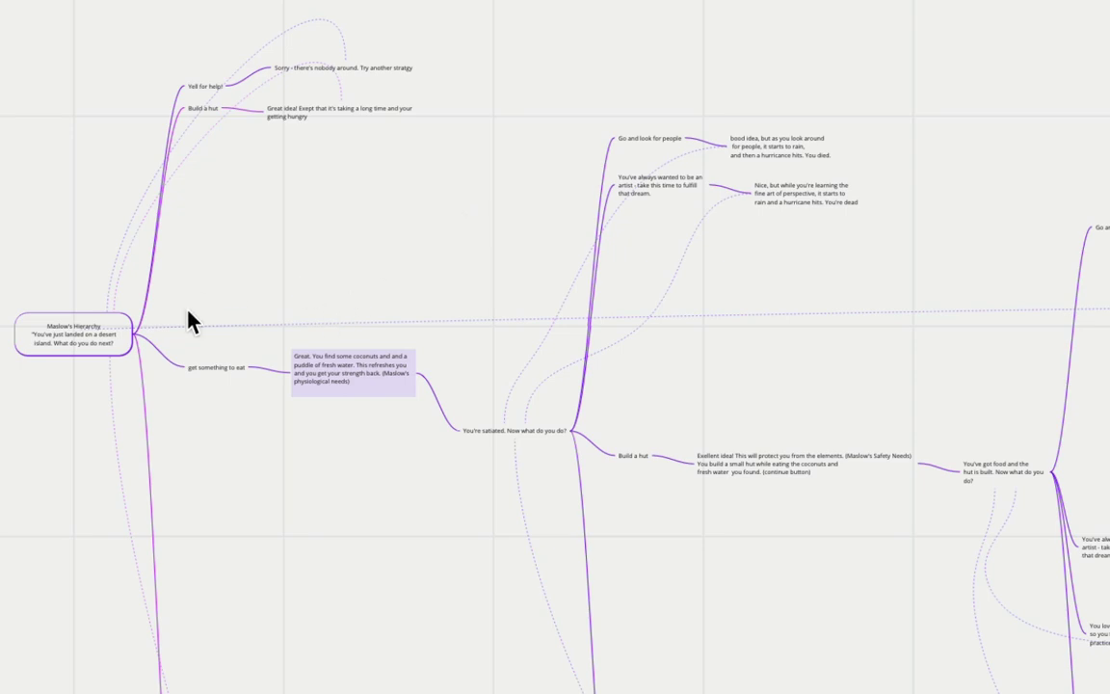
Examine the mind map's Maslow's Hierarchy starting node and the connection to its "get something to eat" choice
scroll(62, 420, up, 10)
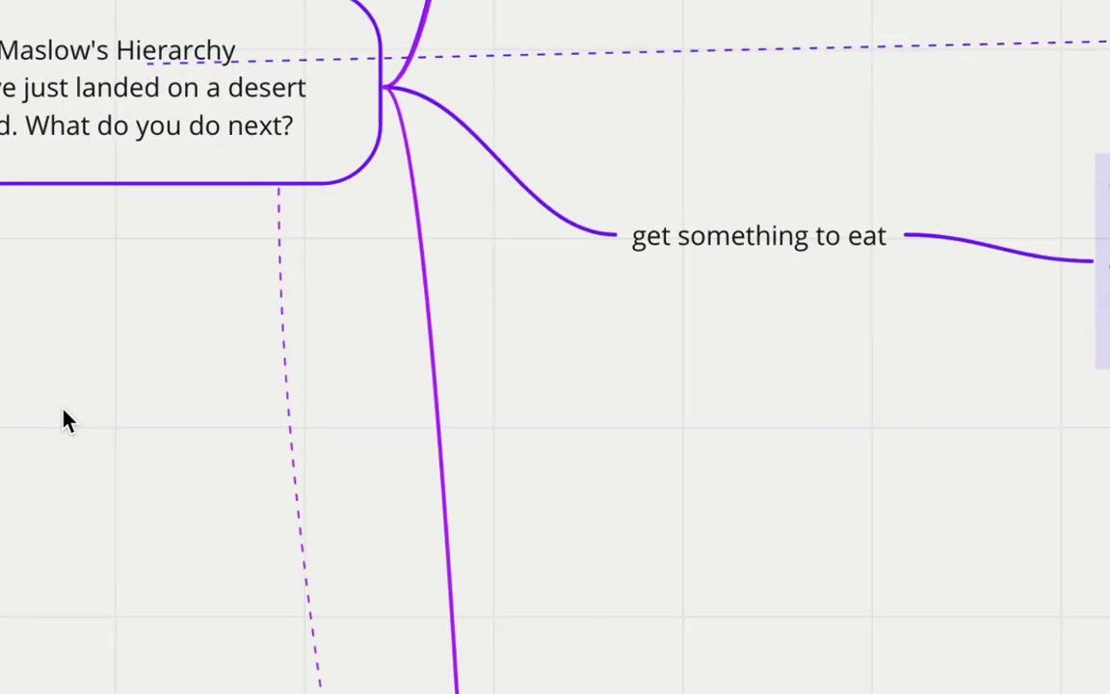
scroll(73, 420, left, 5)
scroll(73, 421, up, 2)
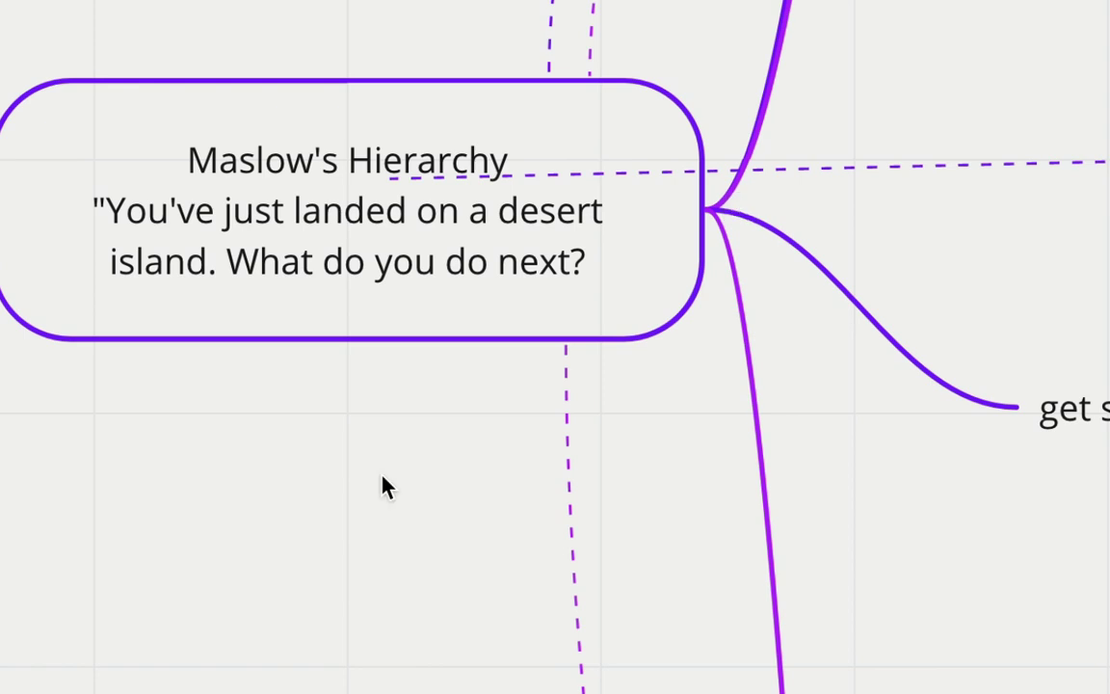
scroll(384, 487, up, 5)
scroll(383, 487, right, 5)
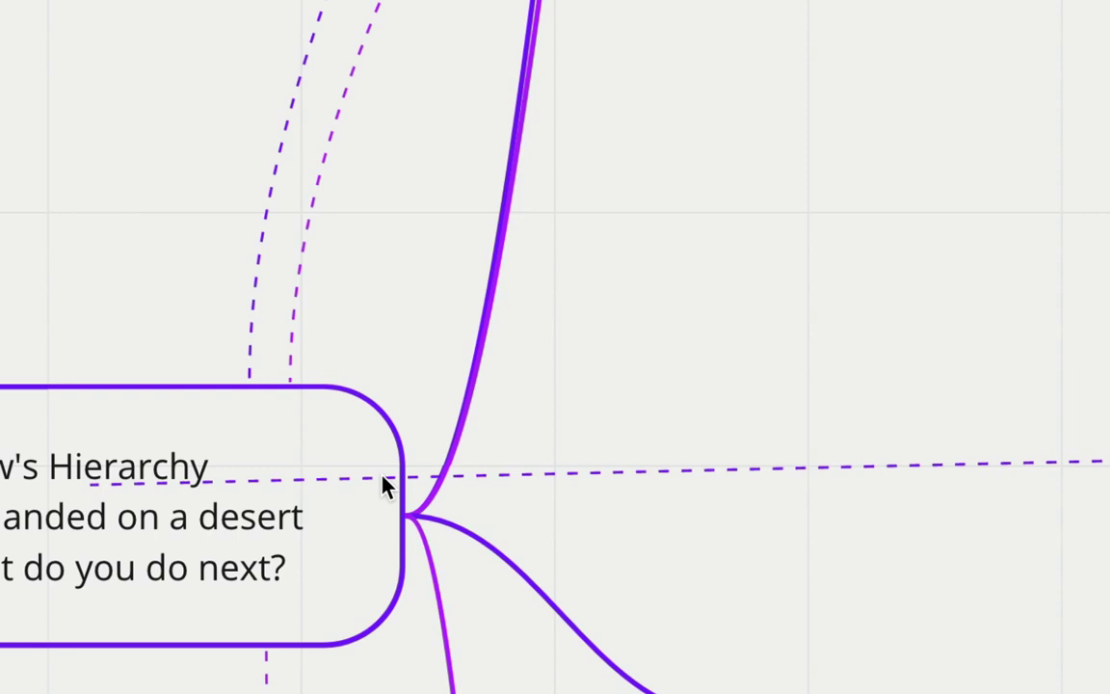
scroll(384, 487, down, 4)
scroll(383, 487, right, 5)
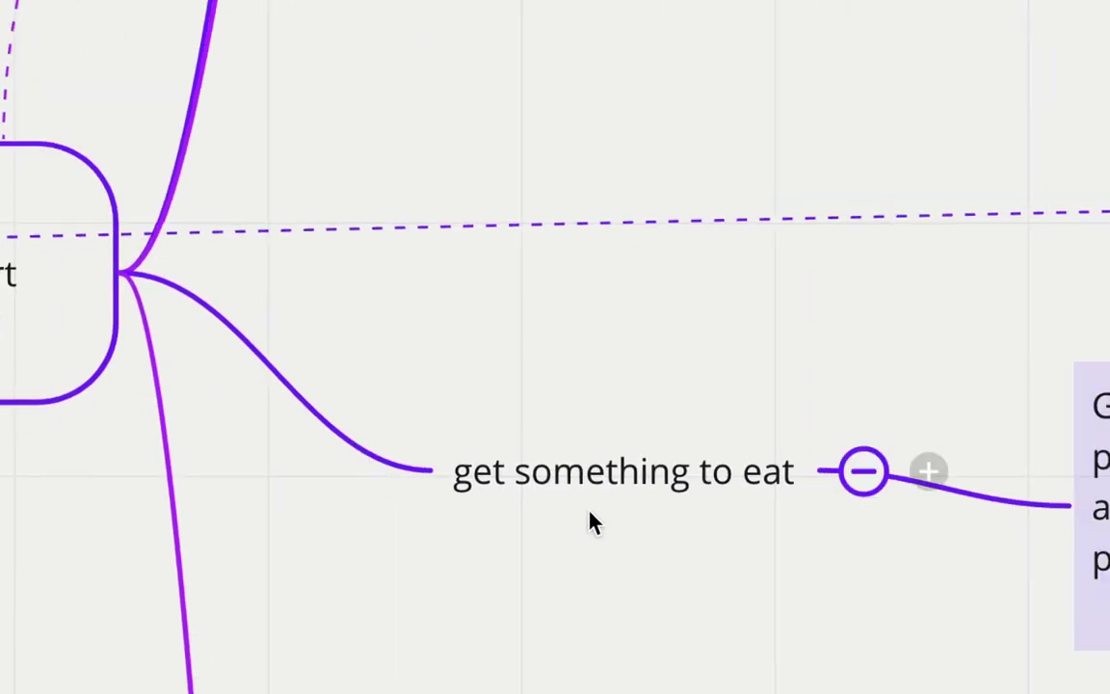
Examine the "Yell for help!", "Build a hut" and "get something to eat" branches and how they lead to the follow-up question
scroll(592, 521, up, 10)
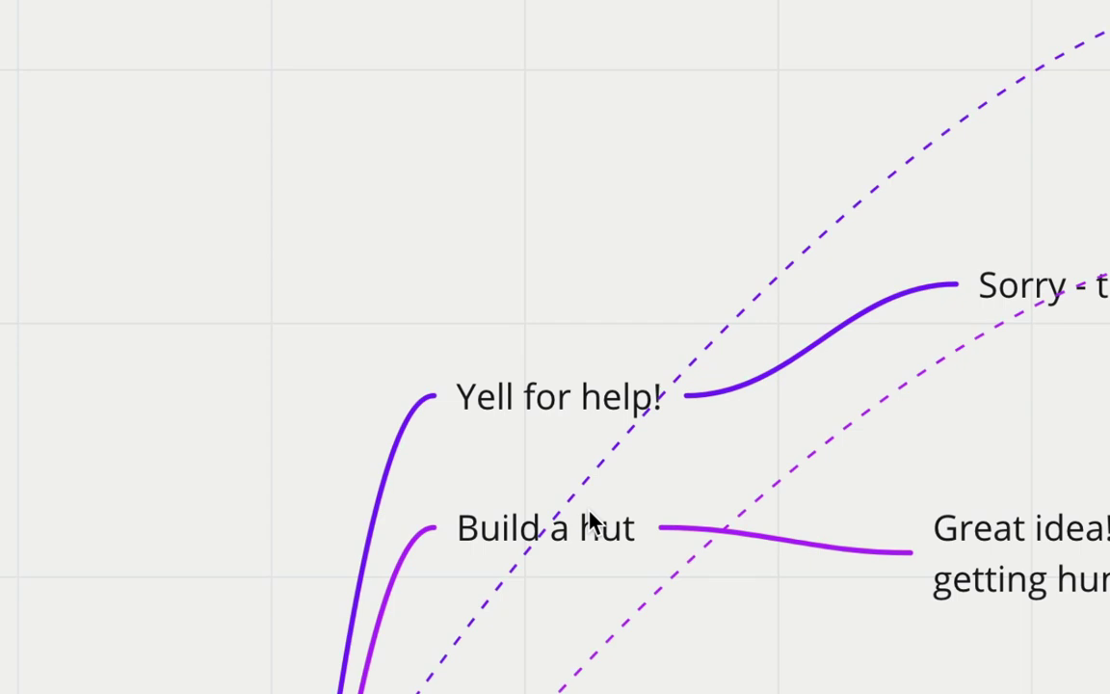
scroll(592, 522, down, 3)
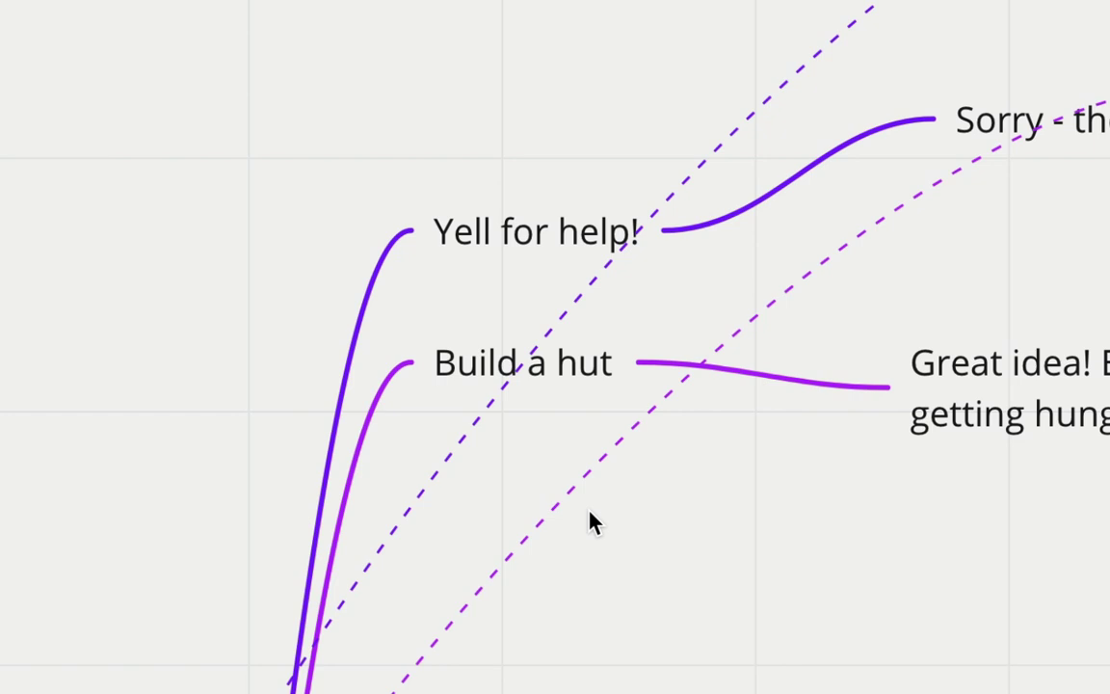
scroll(591, 521, down, 3)
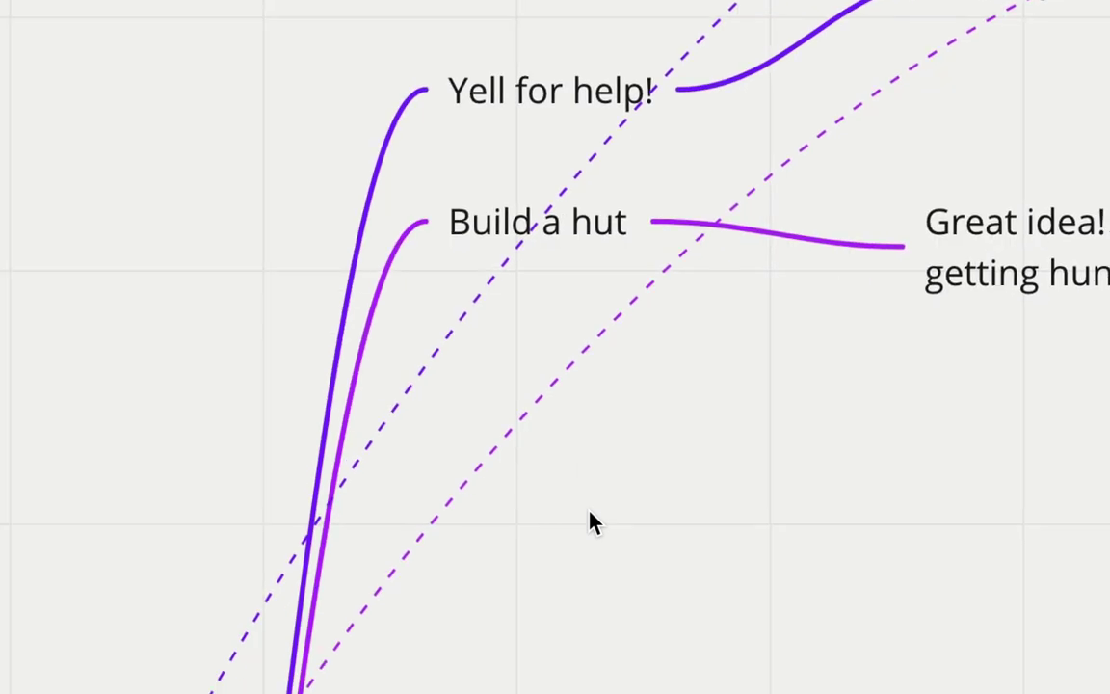
scroll(592, 522, down, 1)
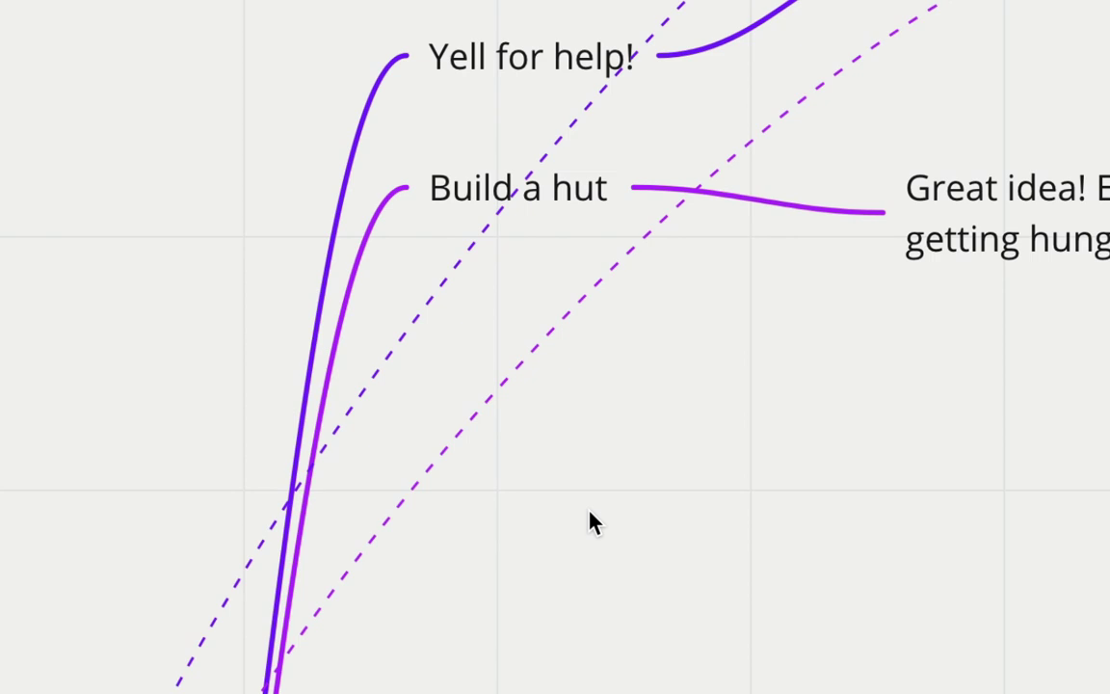
scroll(592, 522, down, 10)
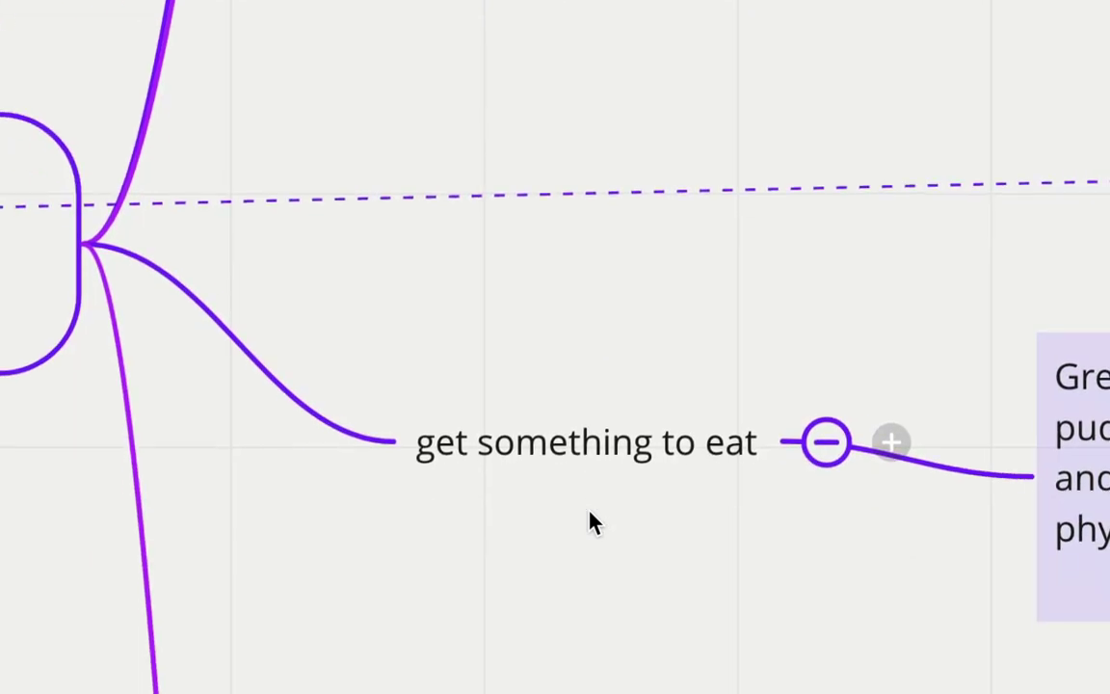
scroll(592, 522, down, 5)
scroll(598, 655, down, 5)
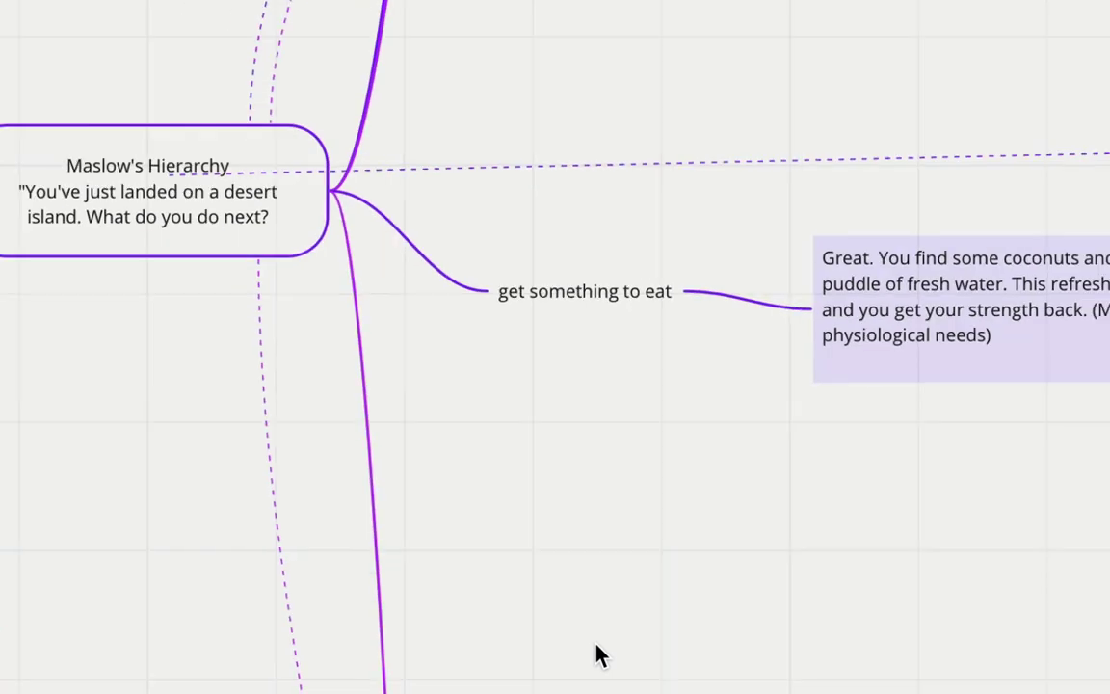
scroll(598, 656, down, 5)
scroll(598, 656, right, 5)
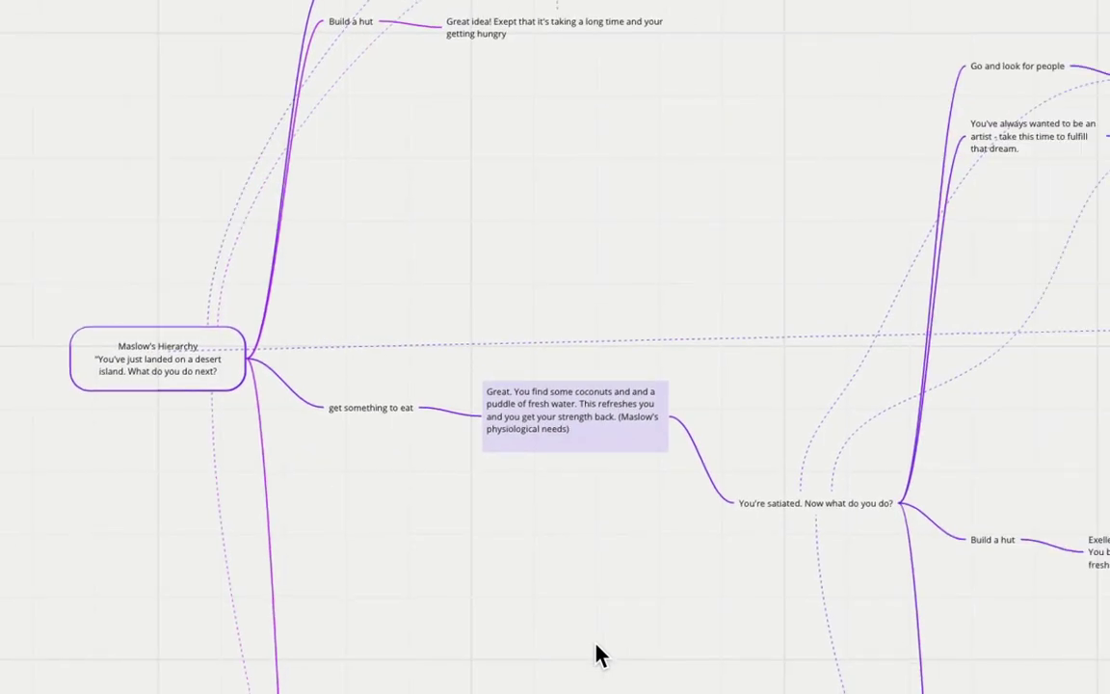
scroll(597, 656, right, 3)
scroll(598, 655, down, 5)
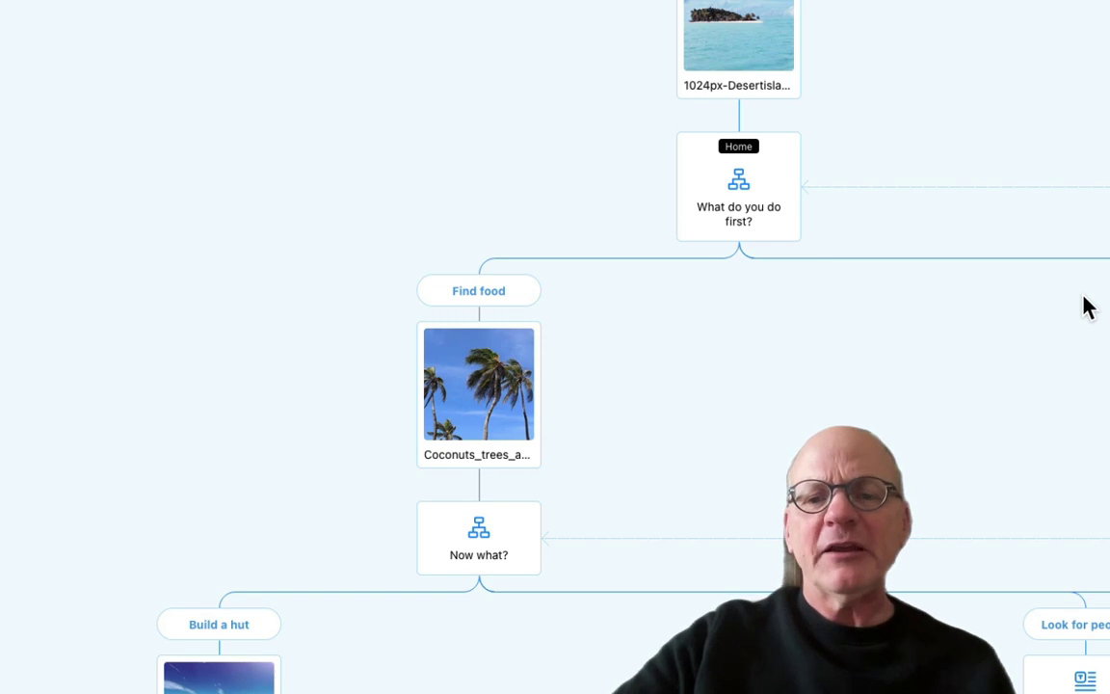
Review the branching structure of the scenario in the ThingLink Scenario Builder, from the first question down to the lower levels
scroll(1087, 306, down, 3)
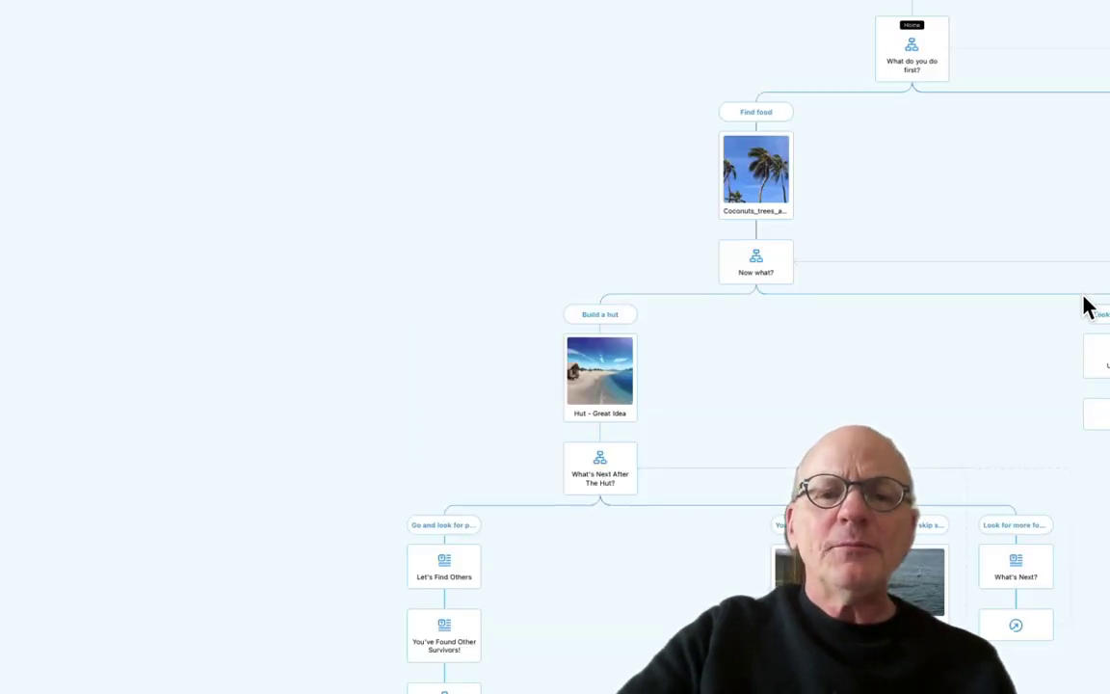
scroll(1084, 299, down, 5)
drag(1085, 299, 603, 391)
scroll(602, 391, up, 5)
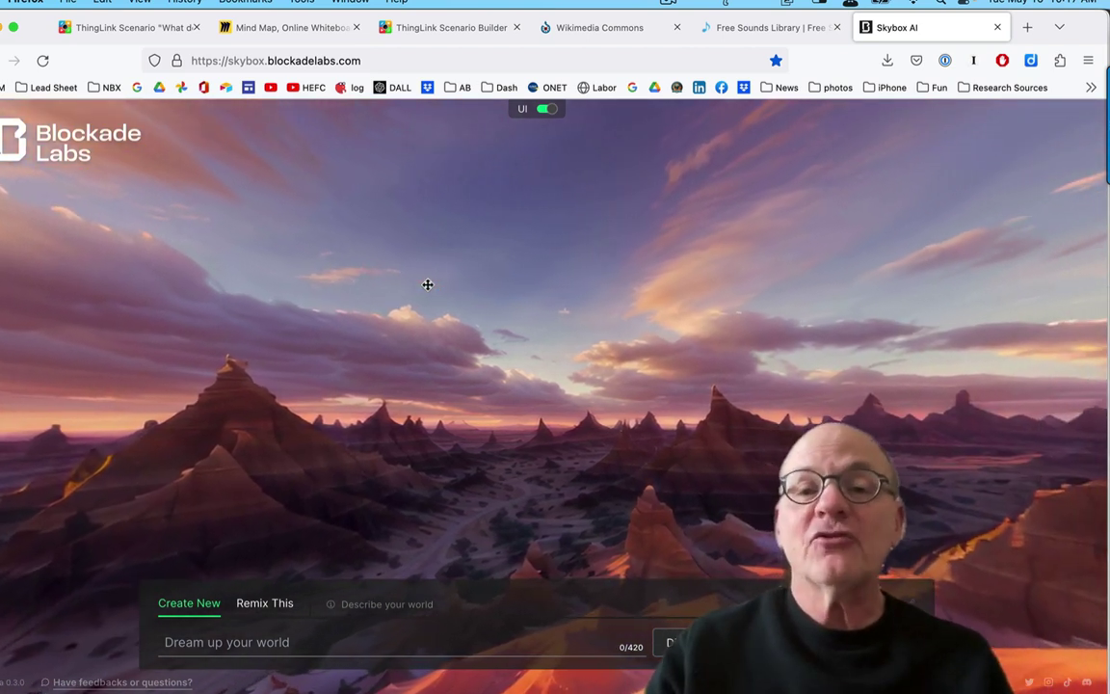
Generate a skybox in the Realistic style from the prompt "island beach with hut"
click(213, 651)
text(island be)
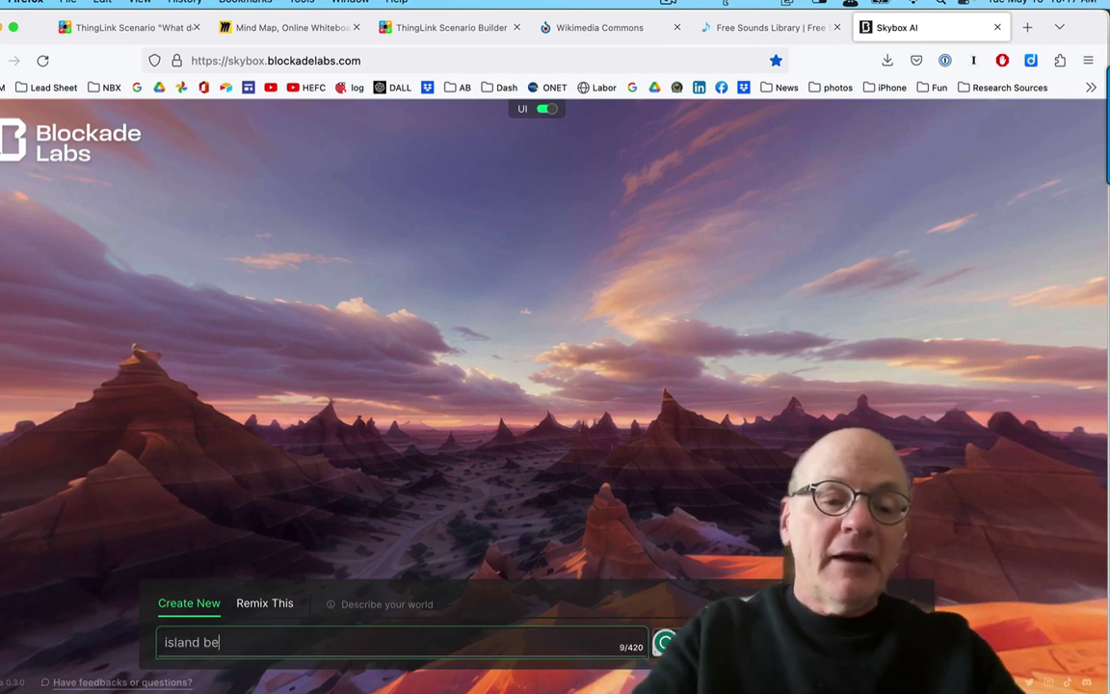
text(ach with hut)
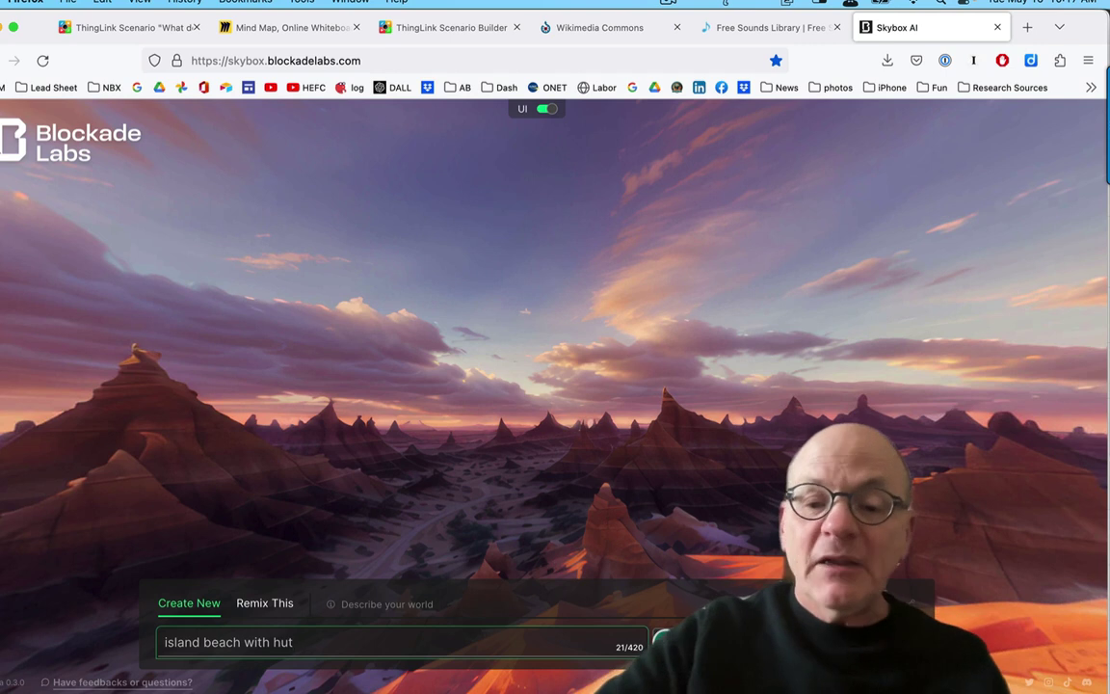
click(663, 639)
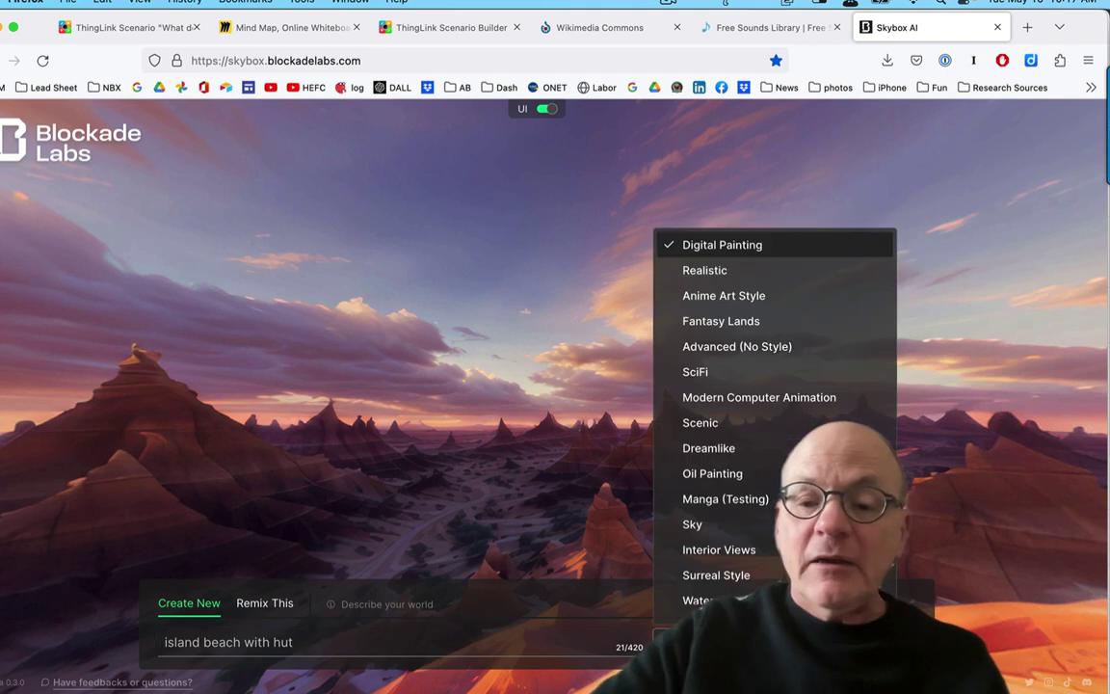
click(765, 277)
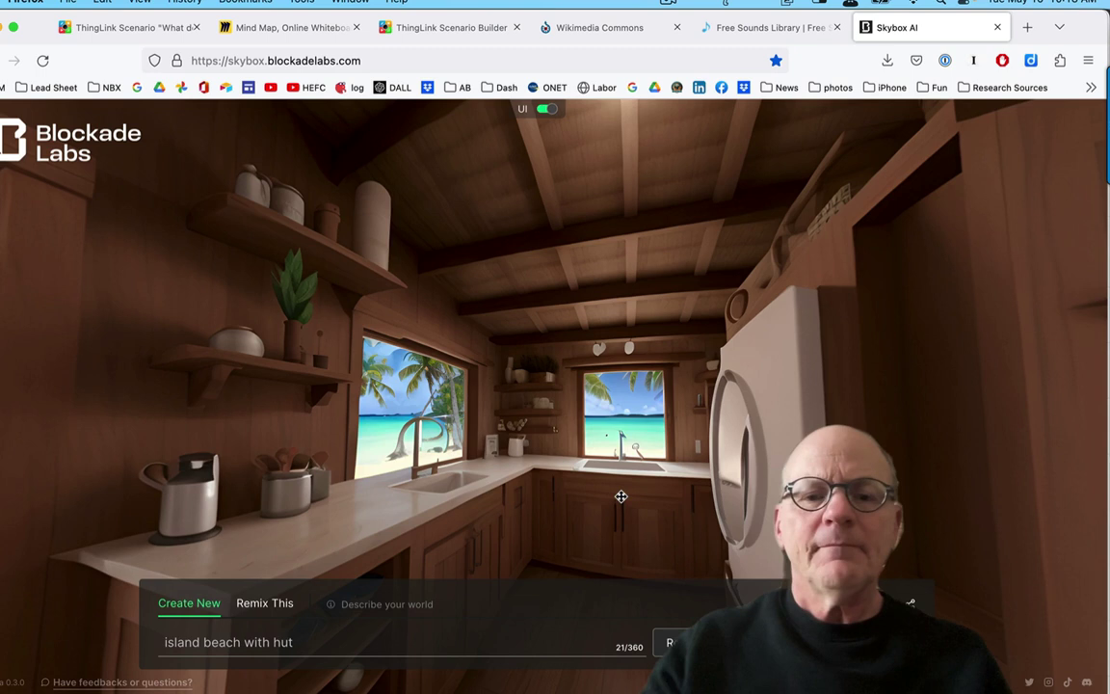
Look around the generated beach hut panorama, from the kitchen past the doorway to the seating area and beach views
drag(565, 508, 901, 415)
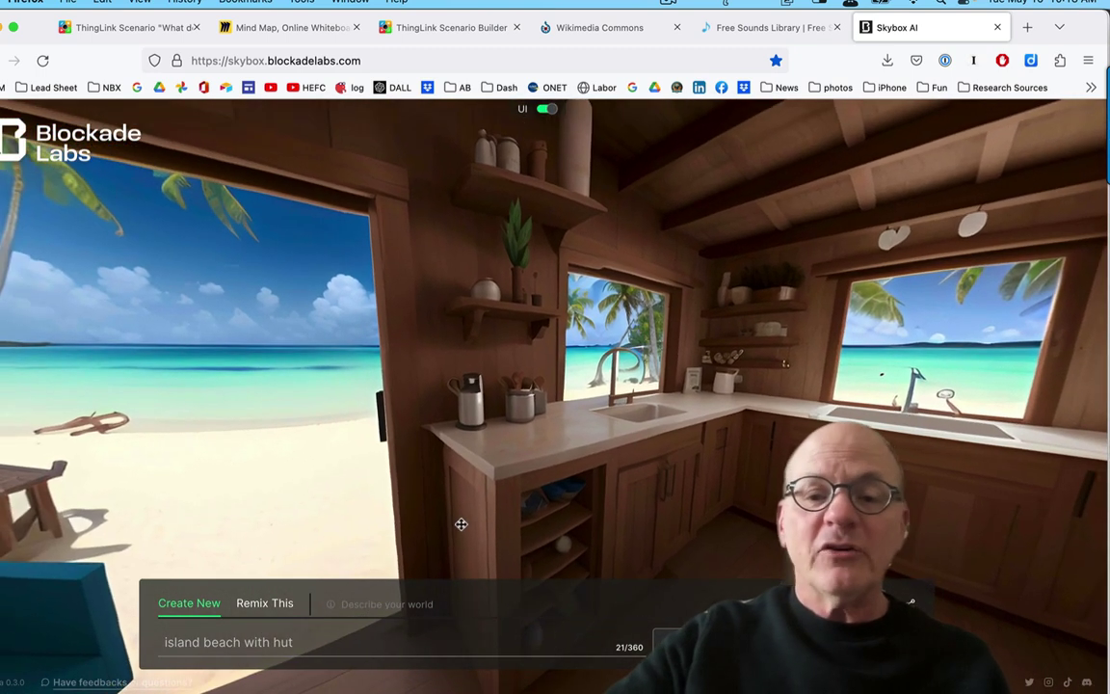
drag(412, 513, 681, 479)
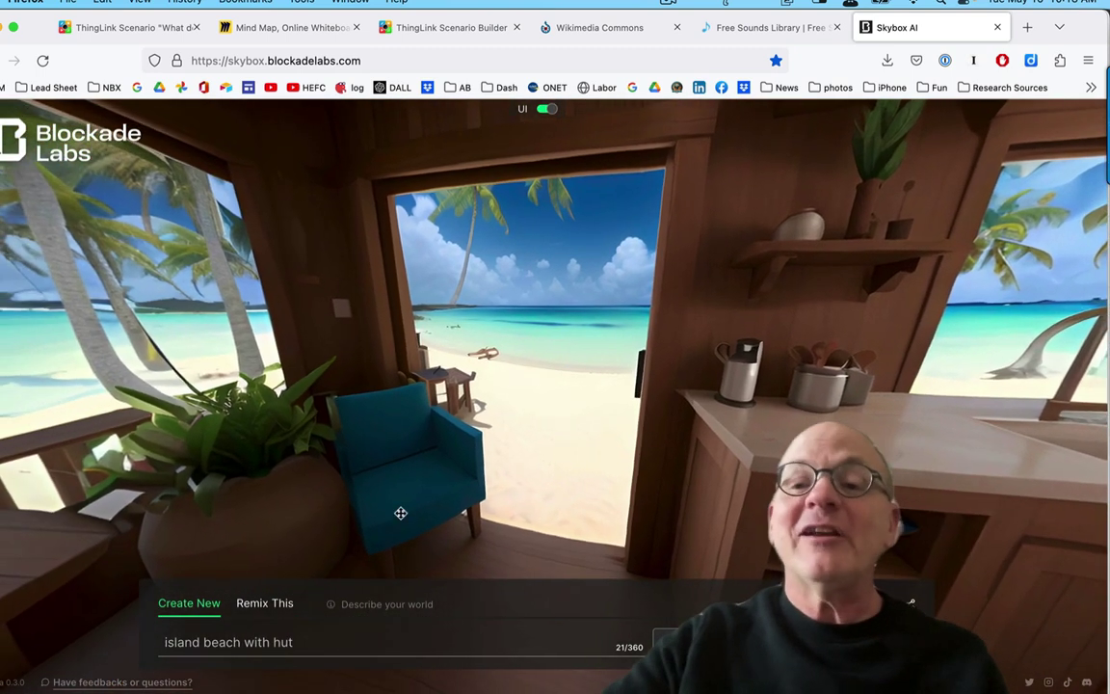
drag(285, 358, 718, 371)
drag(488, 412, 542, 456)
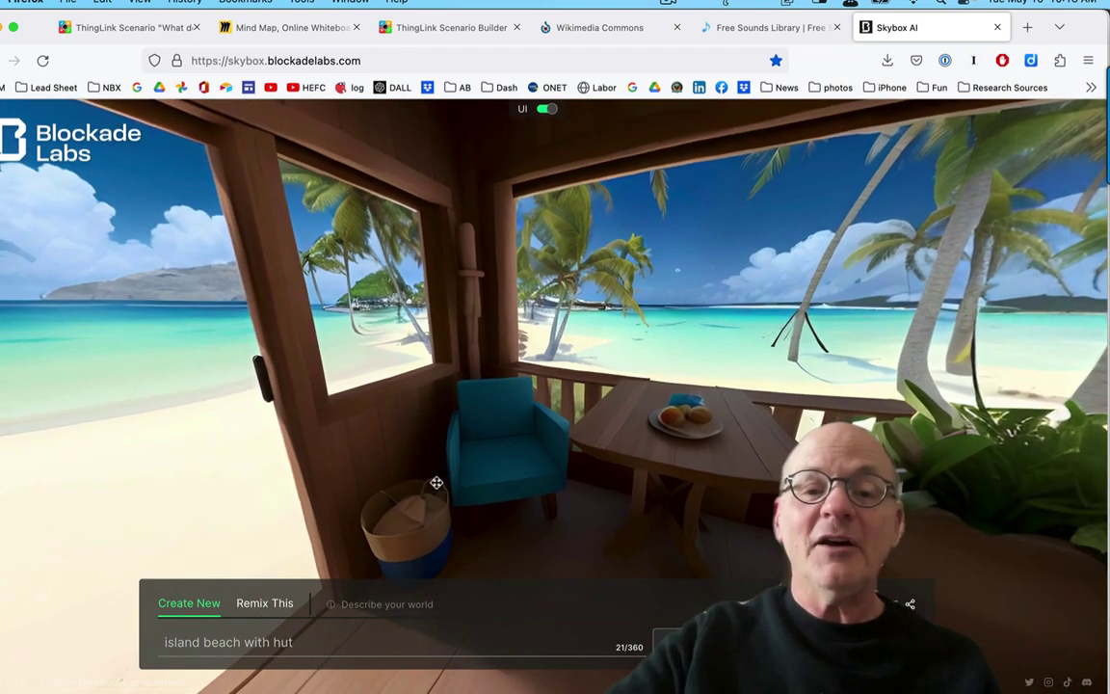
drag(437, 483, 783, 448)
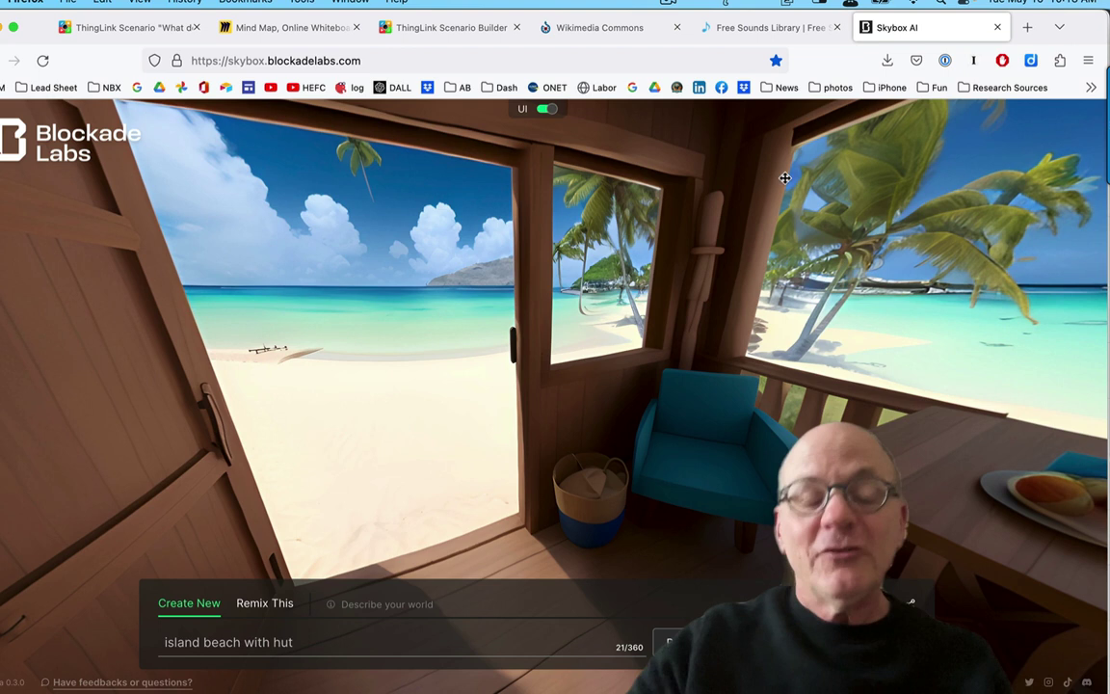
Return to the ThingLink scenario, answer the first question with "Find food", and view and close the palm tree image's feedback
click(447, 29)
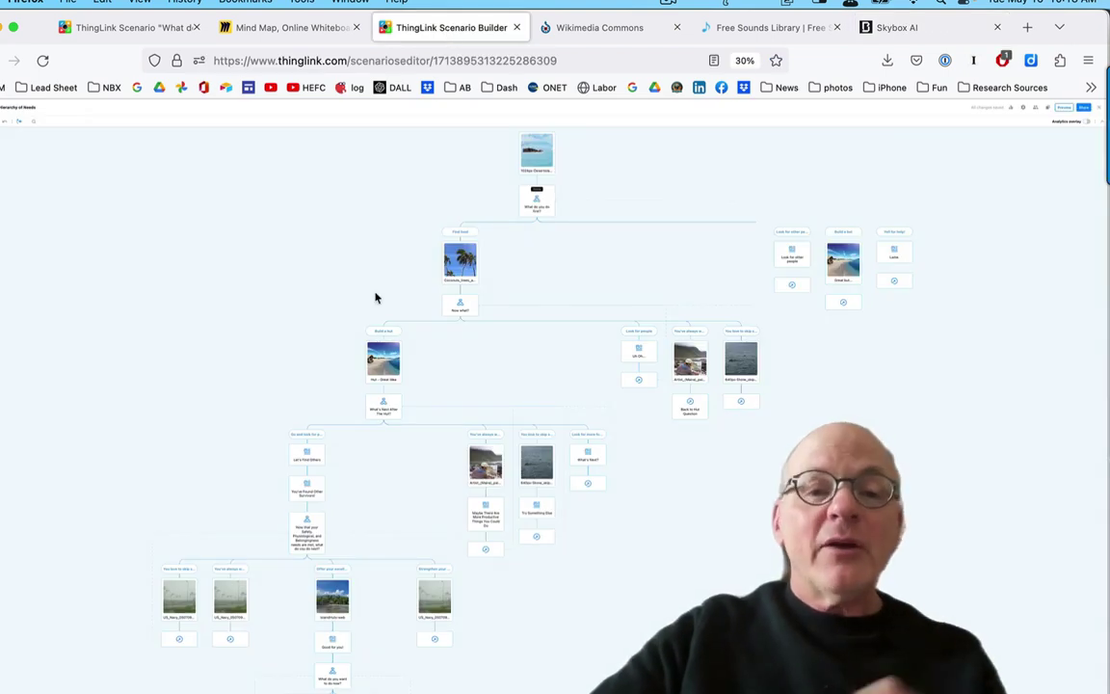
click(123, 39)
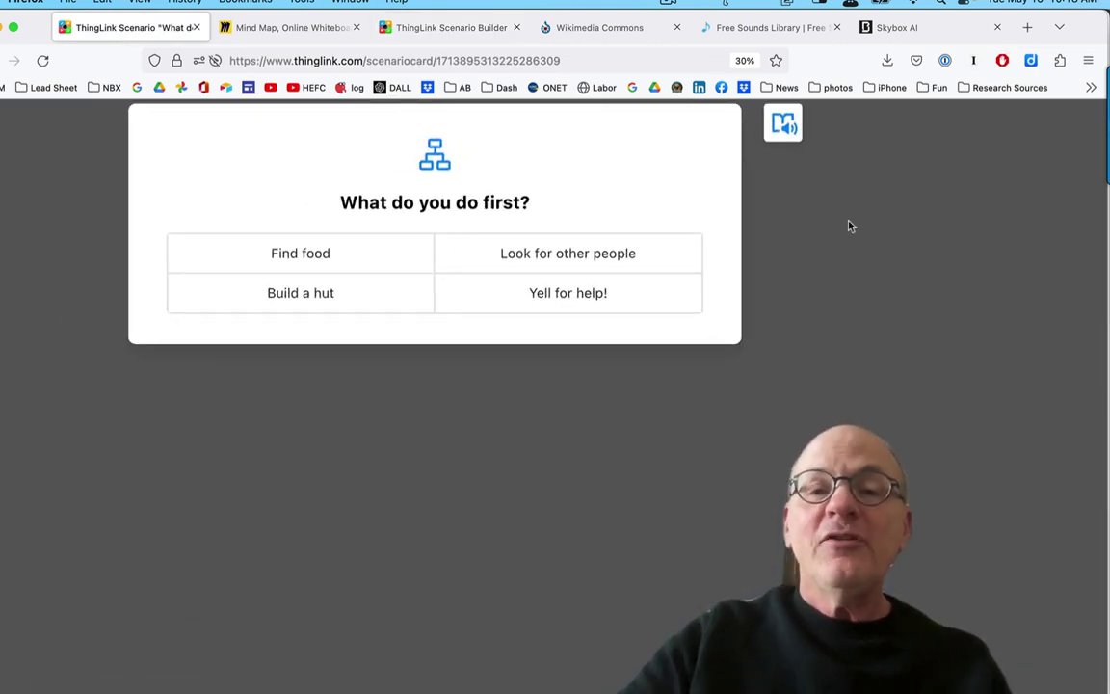
click(344, 260)
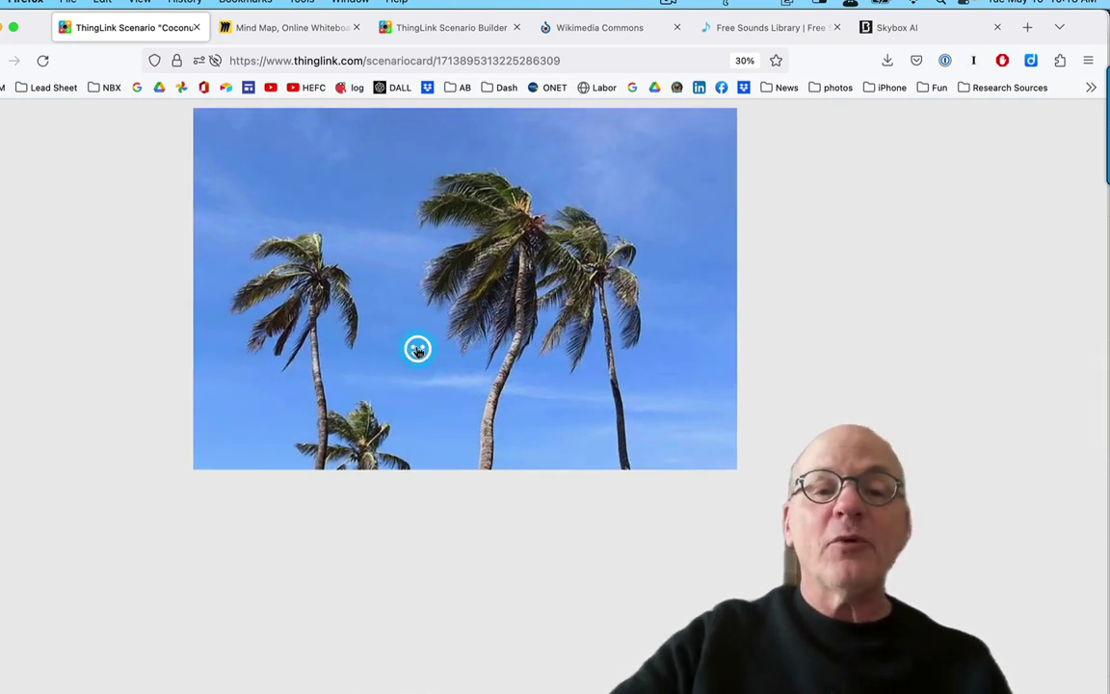
click(418, 350)
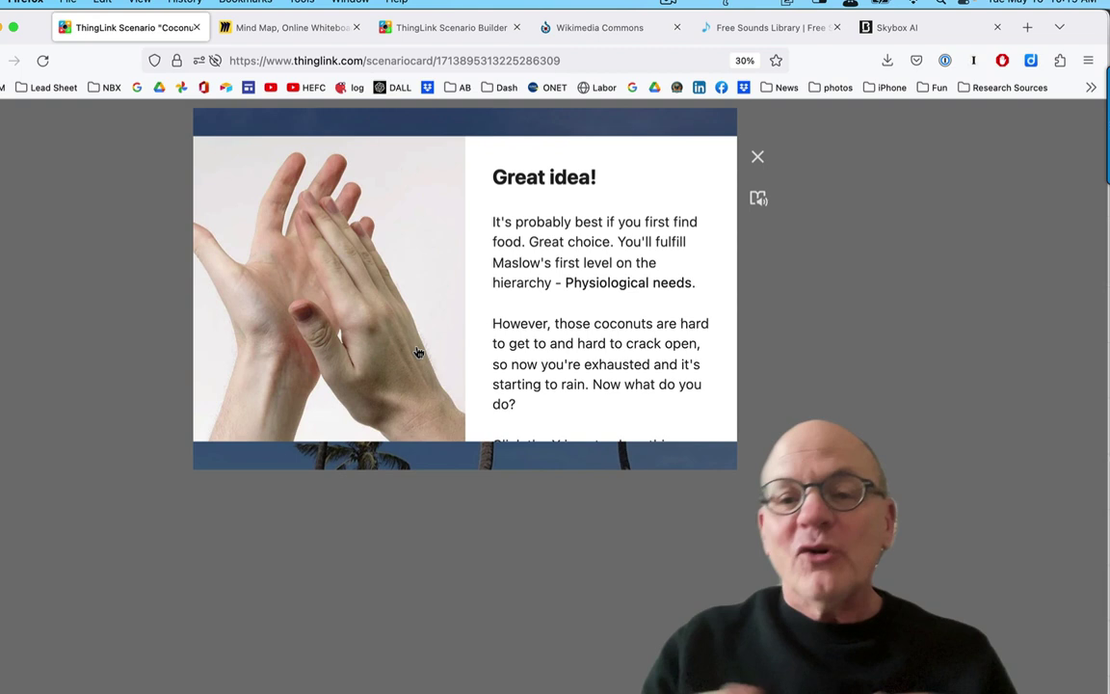
click(758, 160)
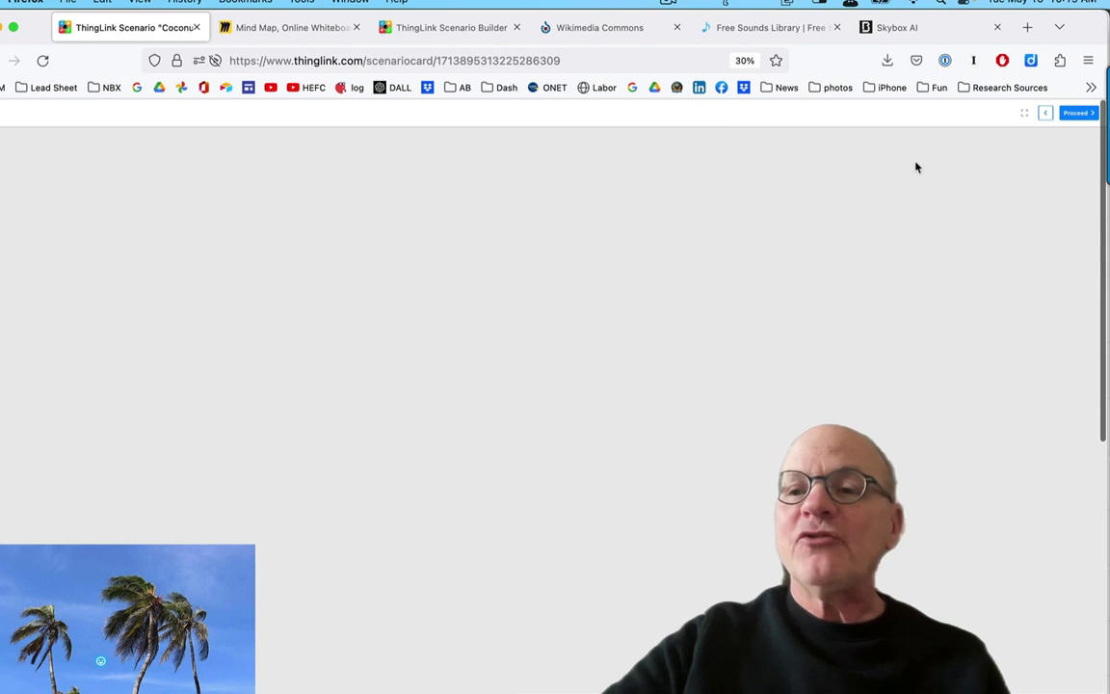
Proceed to "Now what?", choose the option to fulfill the artist dream, and view and close the feedback on the painter image
click(1076, 114)
key(super+0)
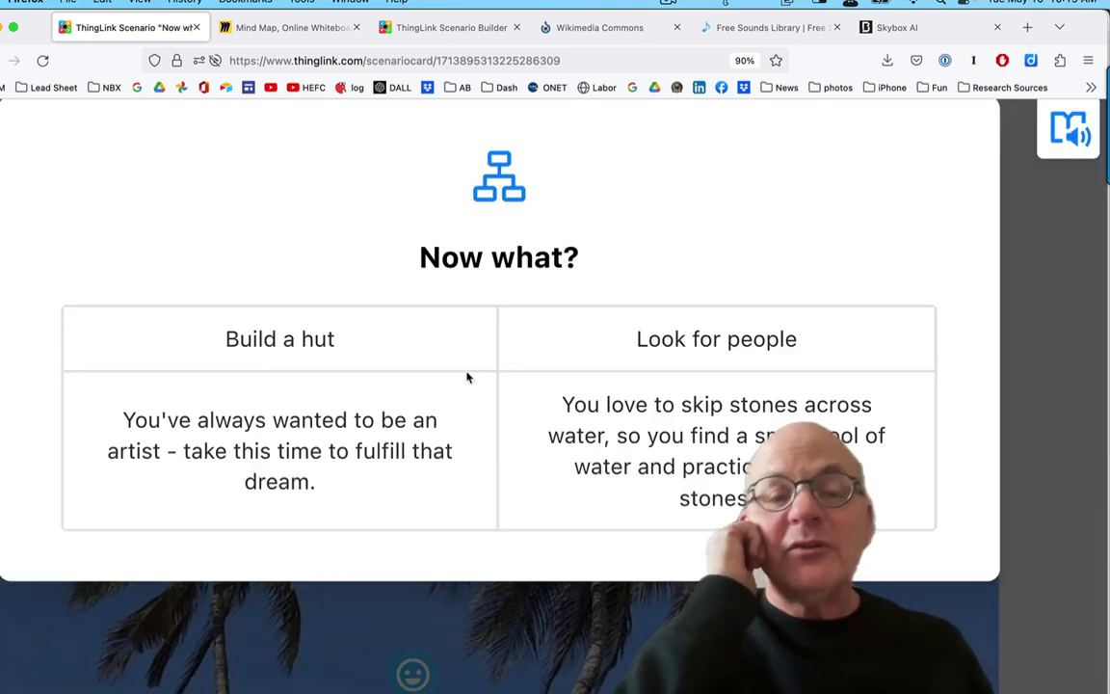
click(349, 506)
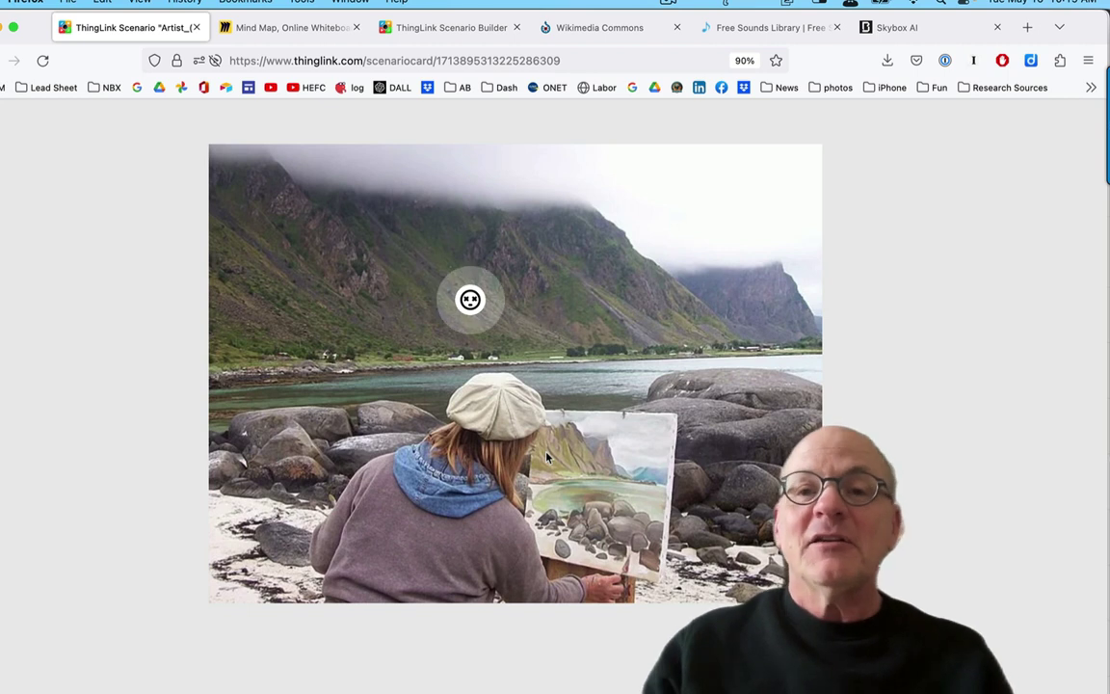
click(470, 300)
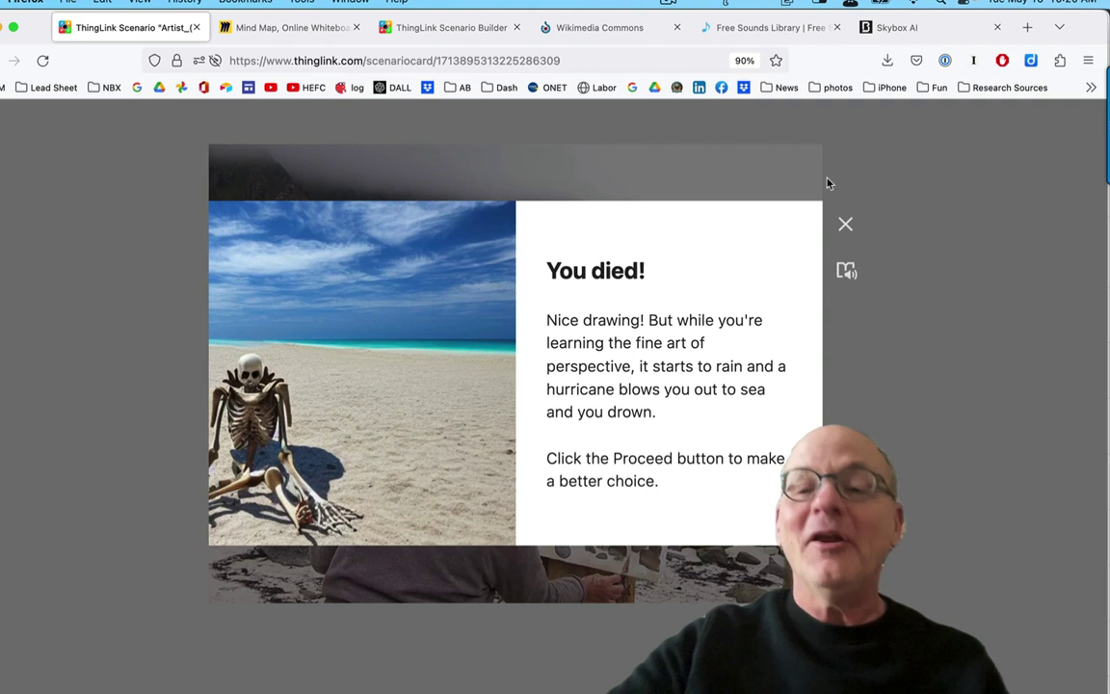
click(846, 225)
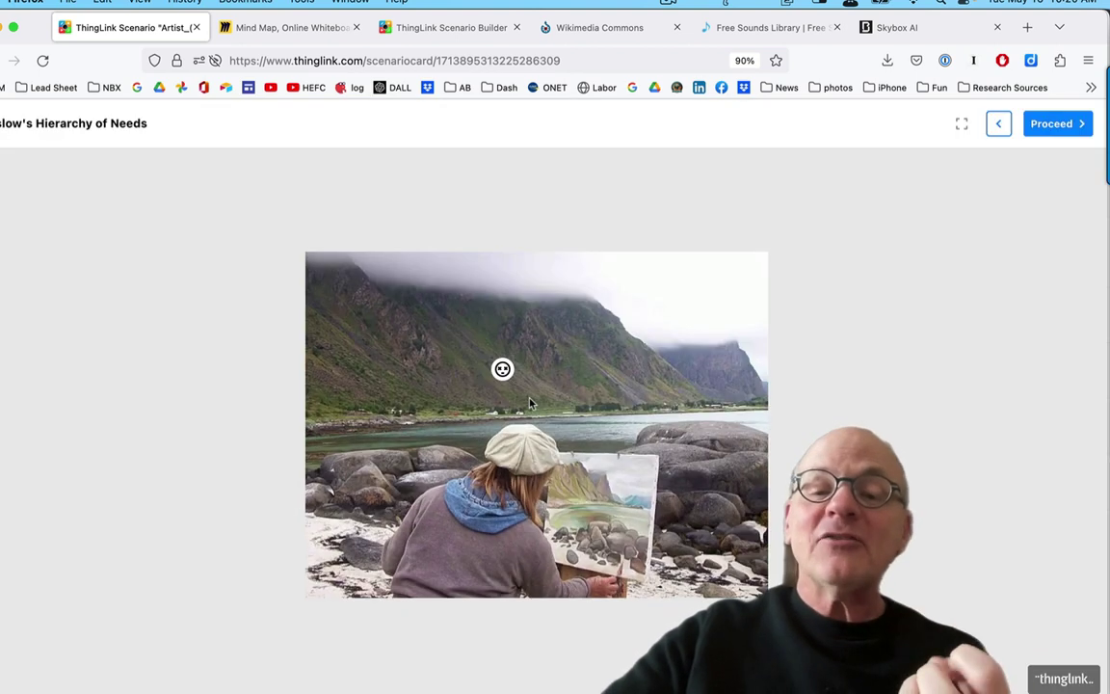
Proceed to "Now what?", choose "Build a hut", and view and close the feedback on the 360 beach hut scene
click(1053, 123)
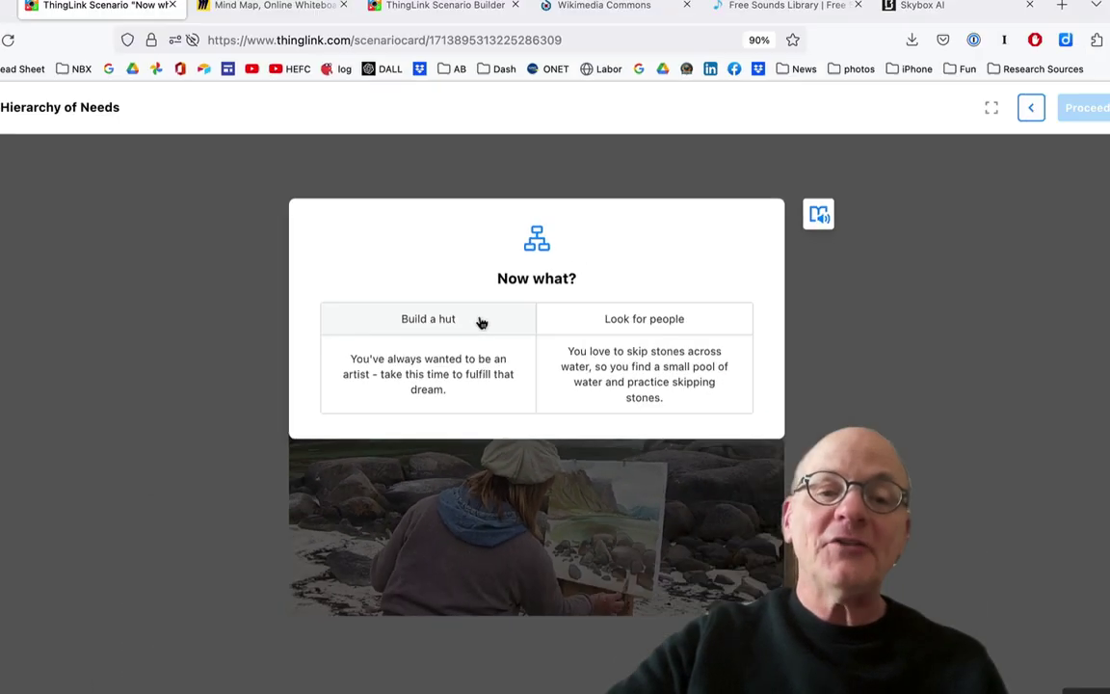
click(422, 297)
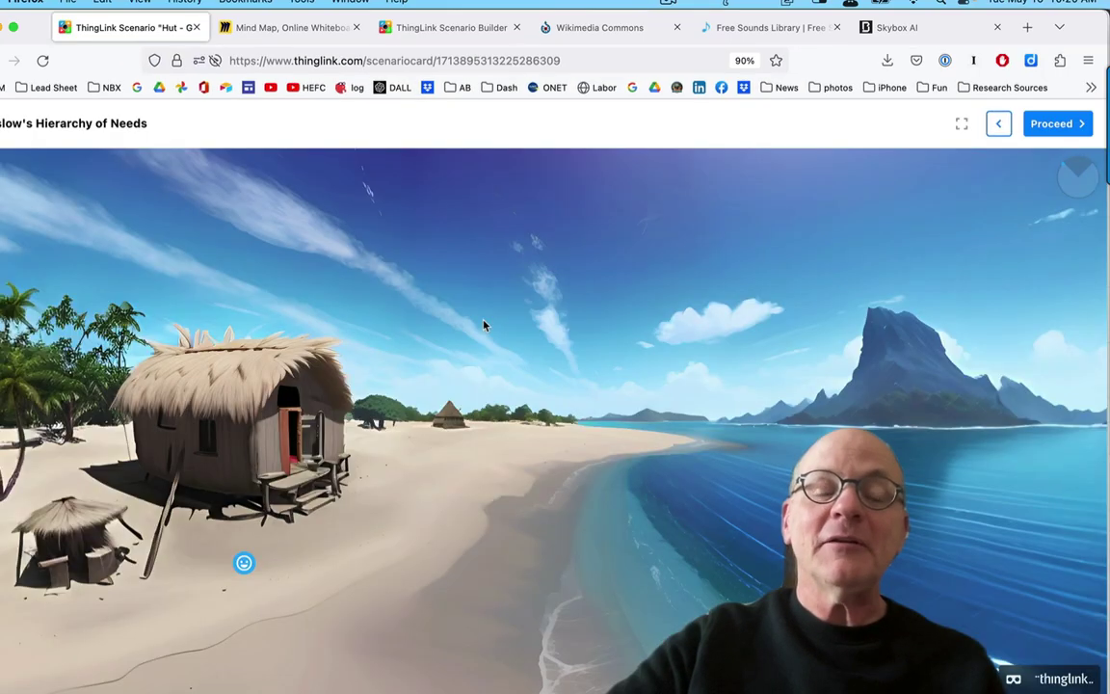
drag(431, 568, 644, 438)
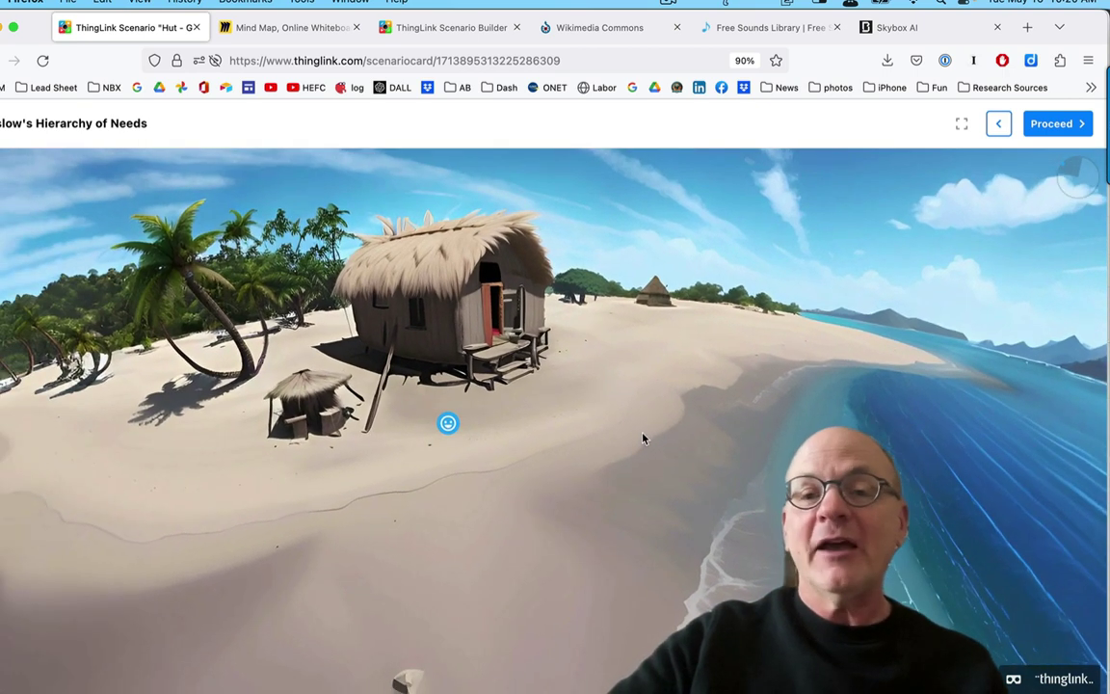
click(448, 424)
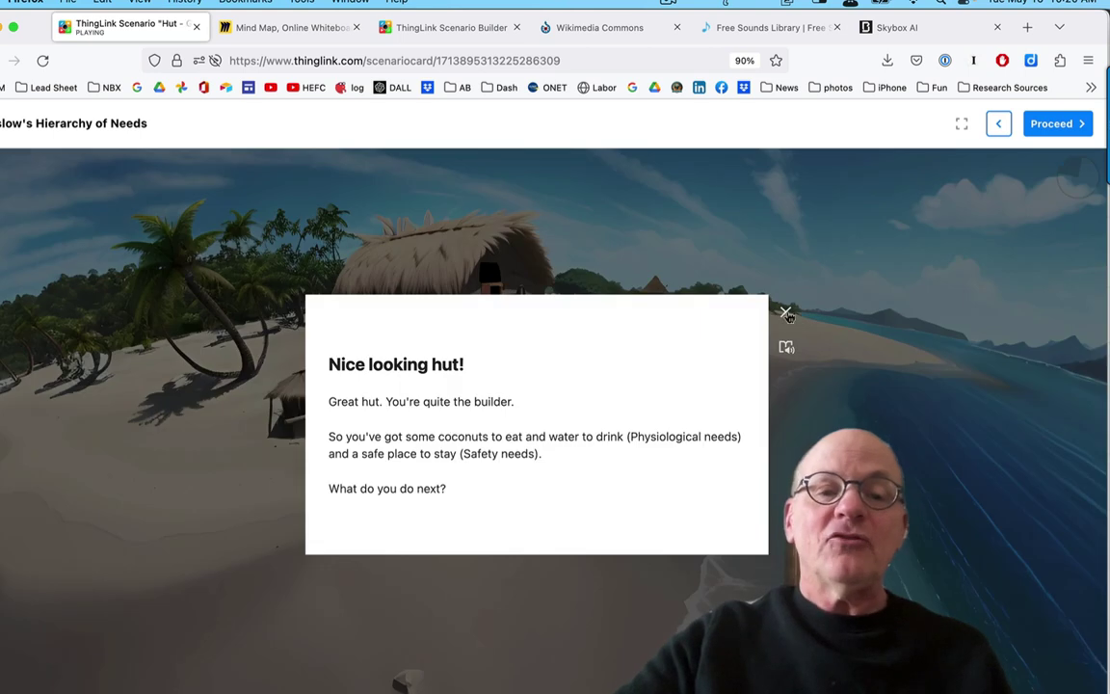
click(786, 313)
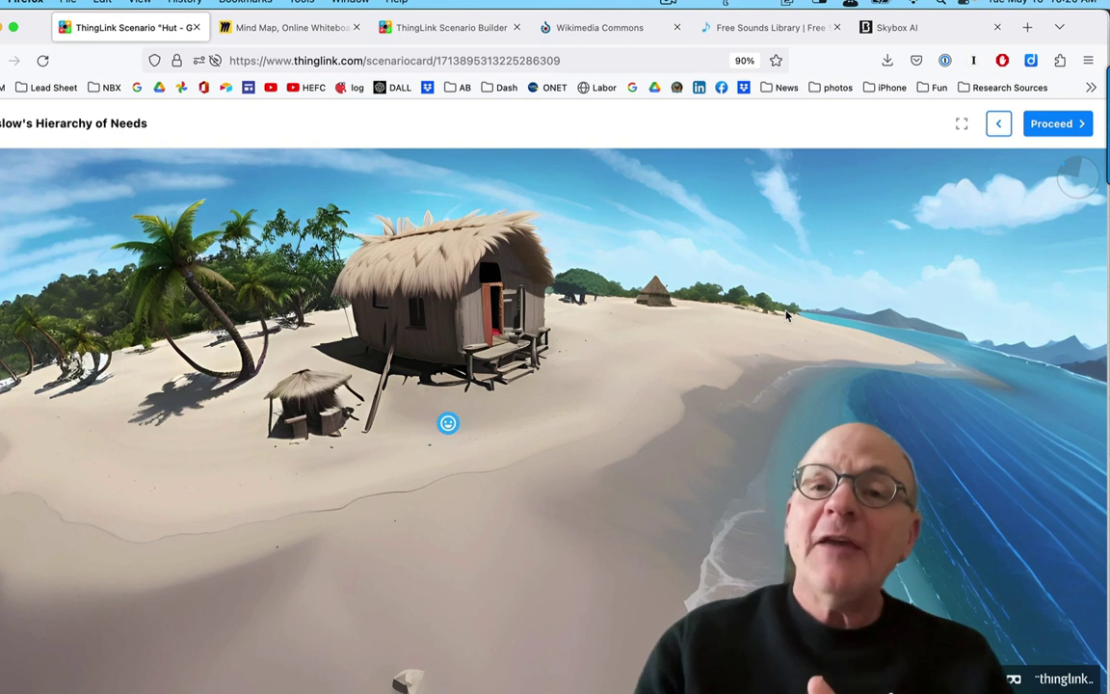
Switch to Chrome to show the ThingLink for teachers and schools page
mouse_move(578, 689)
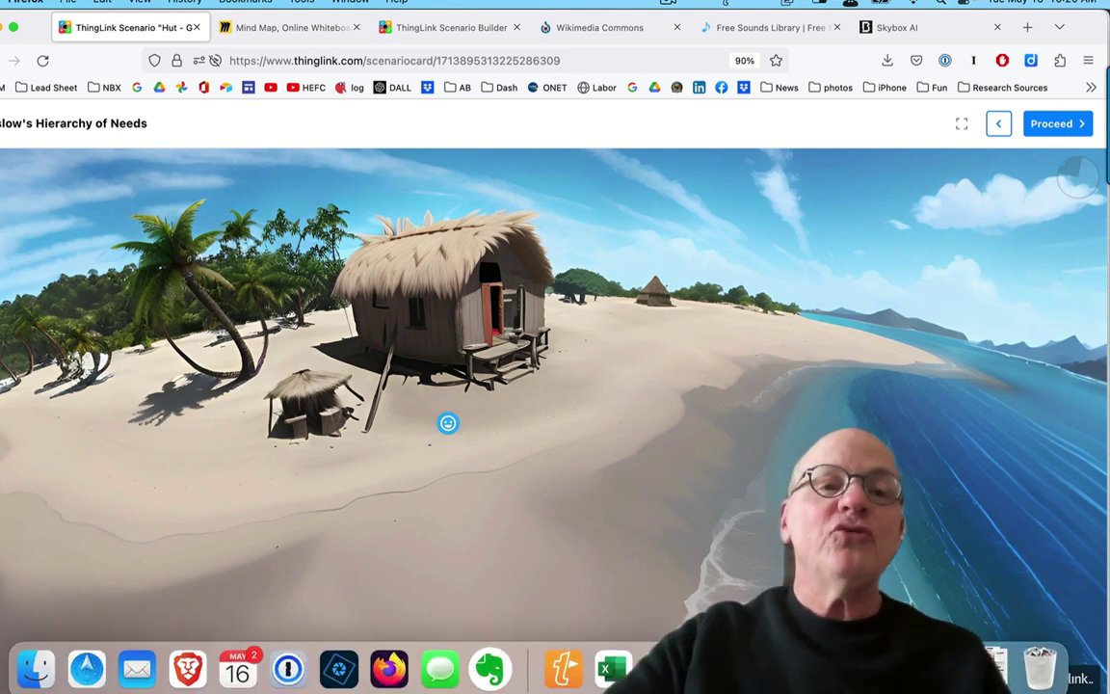
click(663, 668)
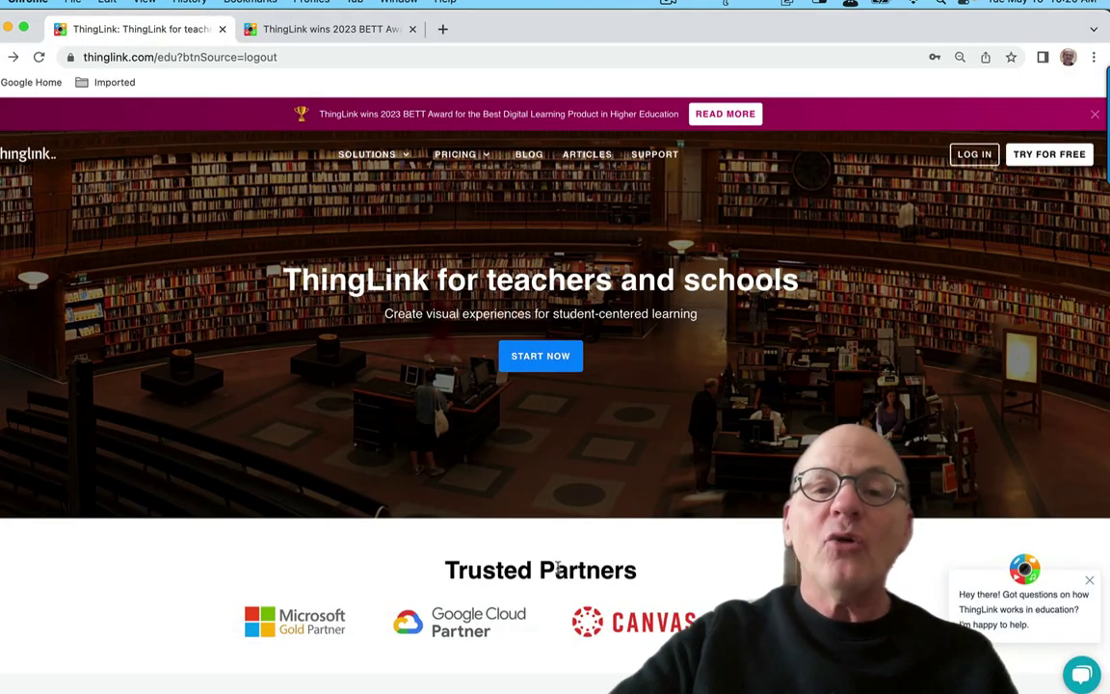